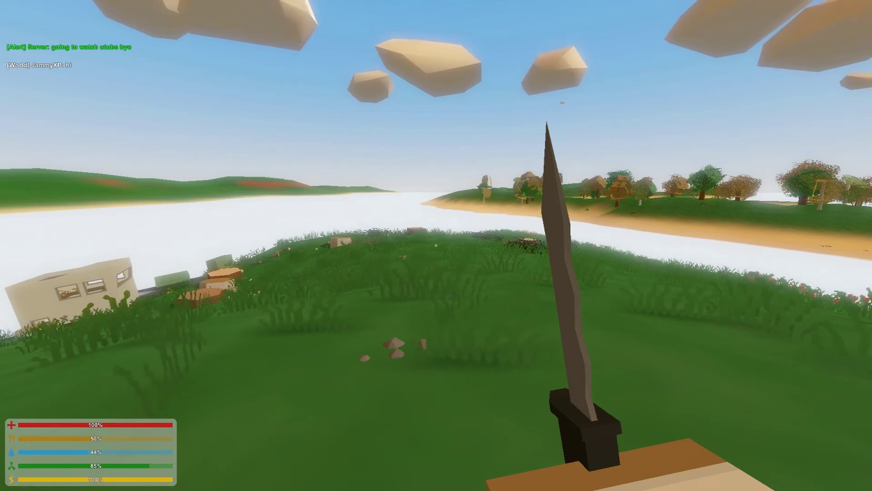
key("shift+w")
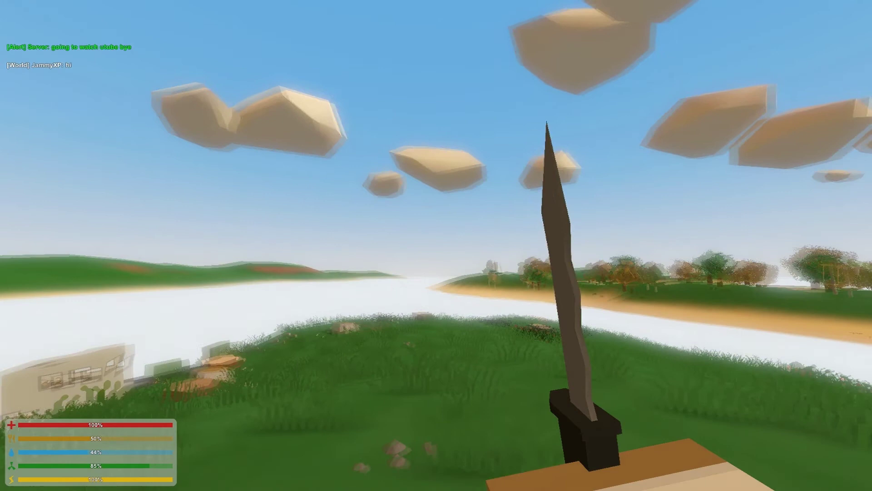
key("shift+w")
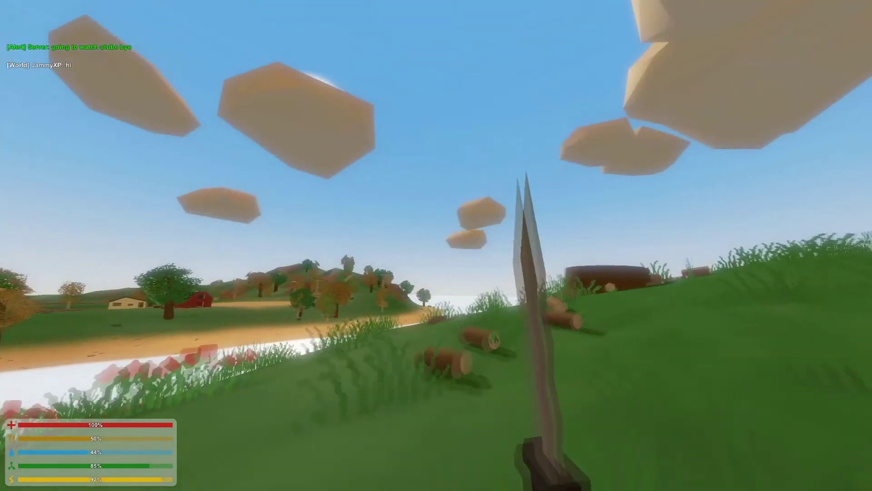
key("shift+w")
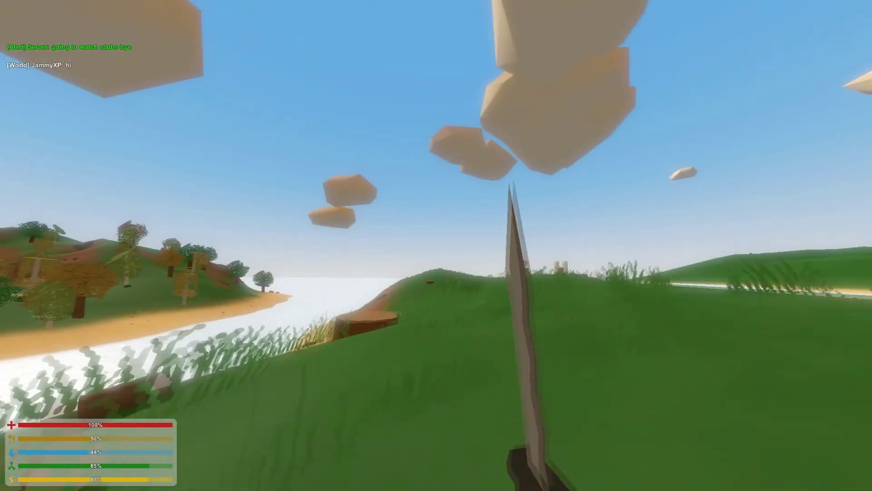
key("shift+w")
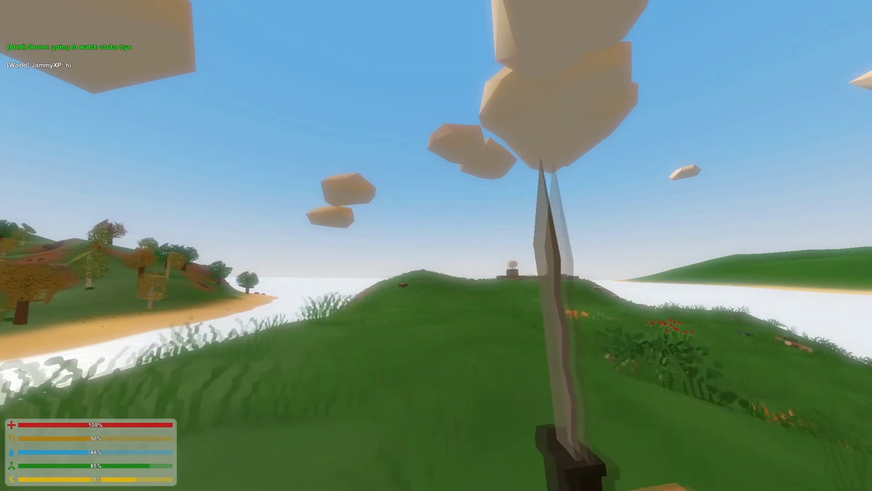
key("shift+w")
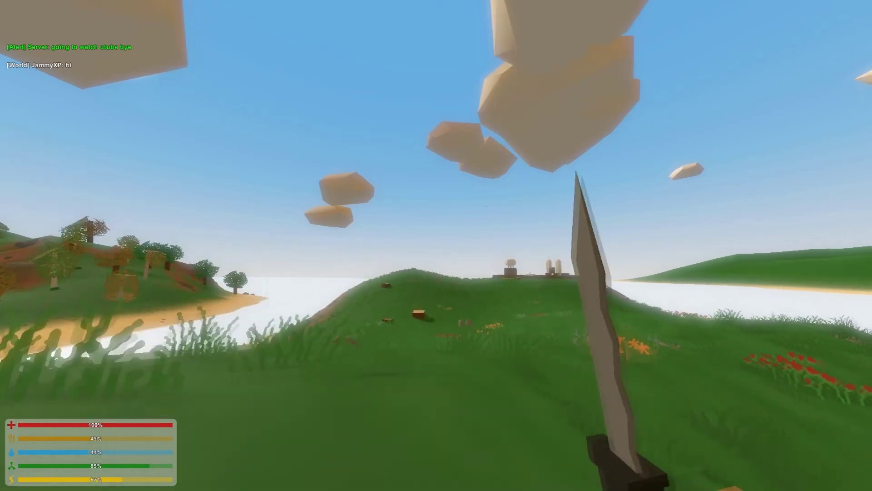
key("shift+w")
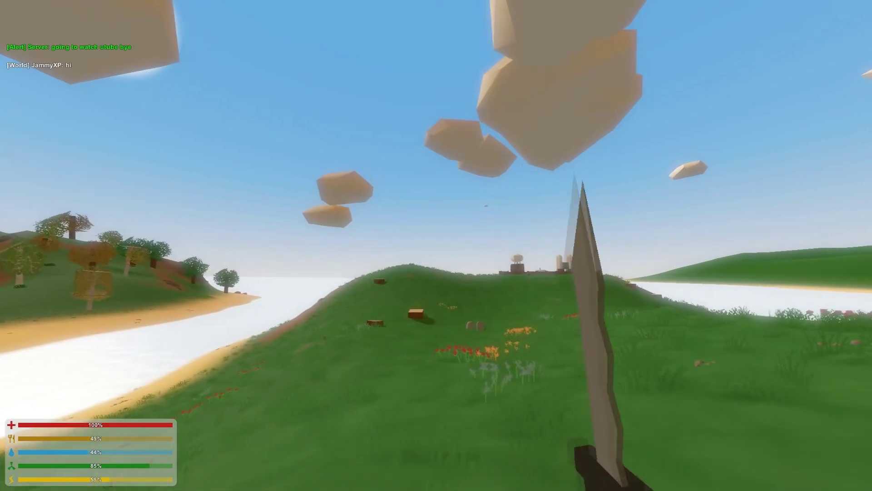
key("shift+w")
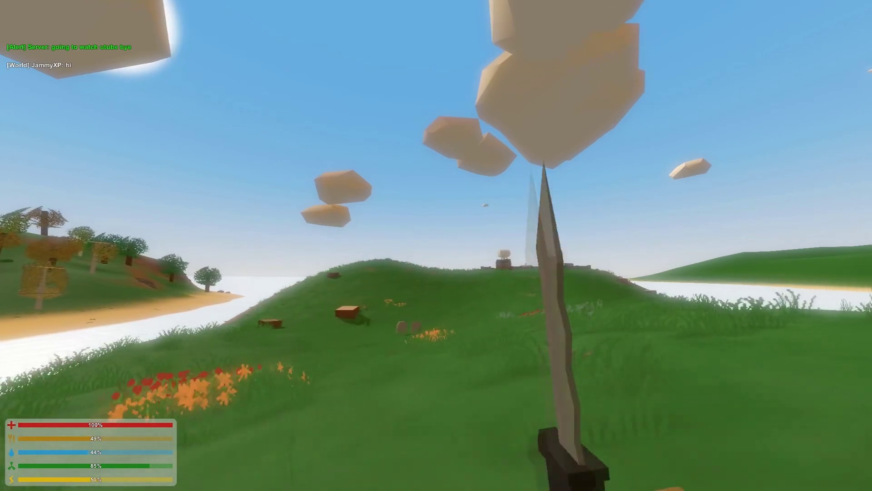
key("shift+w")
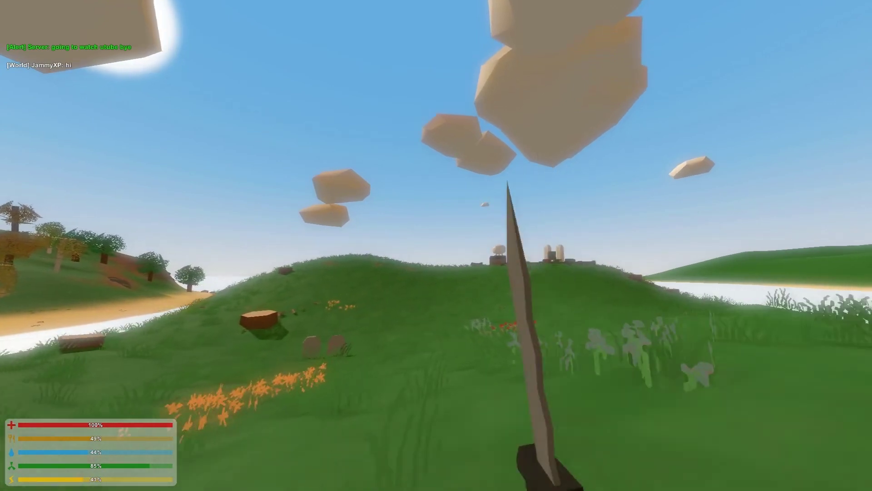
key("shift+w")
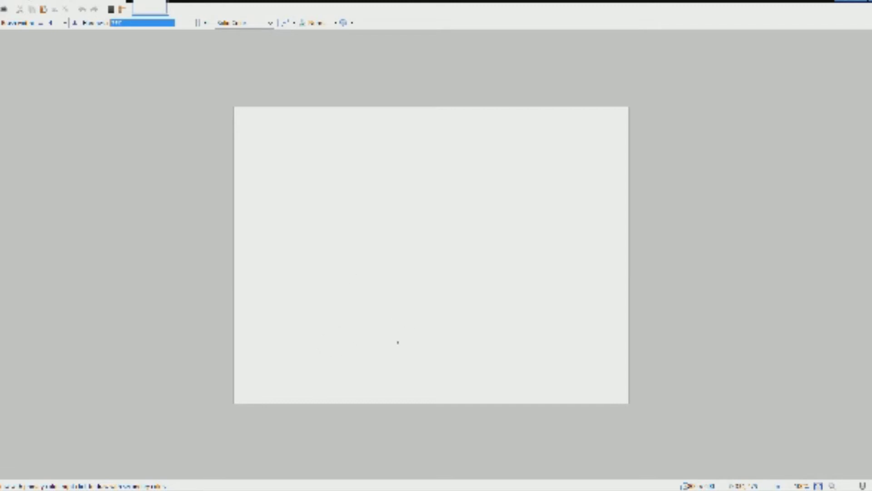
- Draw two bent legs in black brush strokes at the canvas bottom and a long rounded body resting on them
mouse_move(395, 337)
left_mouse_down()
mouse_move(369, 366)
mouse_move(302, 374)
mouse_move(372, 396)
mouse_move(417, 369)
mouse_move(426, 343)
mouse_move(419, 323)
mouse_move(395, 337)
mouse_move(390, 314)
left_mouse_up()
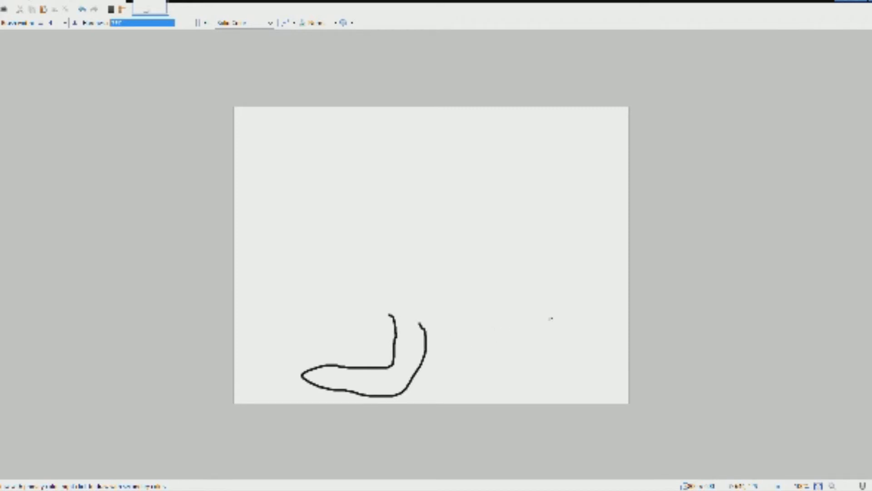
mouse_move(566, 321)
left_mouse_down()
mouse_move(542, 379)
mouse_move(515, 390)
mouse_move(449, 381)
mouse_move(446, 362)
mouse_move(529, 355)
mouse_move(540, 325)
mouse_move(565, 318)
left_mouse_up()
mouse_move(421, 329)
left_mouse_down()
mouse_move(352, 304)
mouse_move(333, 274)
mouse_move(339, 242)
mouse_move(361, 222)
mouse_move(441, 220)
mouse_move(566, 260)
mouse_move(590, 286)
mouse_move(588, 312)
mouse_move(548, 320)
mouse_move(478, 302)
mouse_move(422, 323)
mouse_move(387, 313)
left_mouse_up()
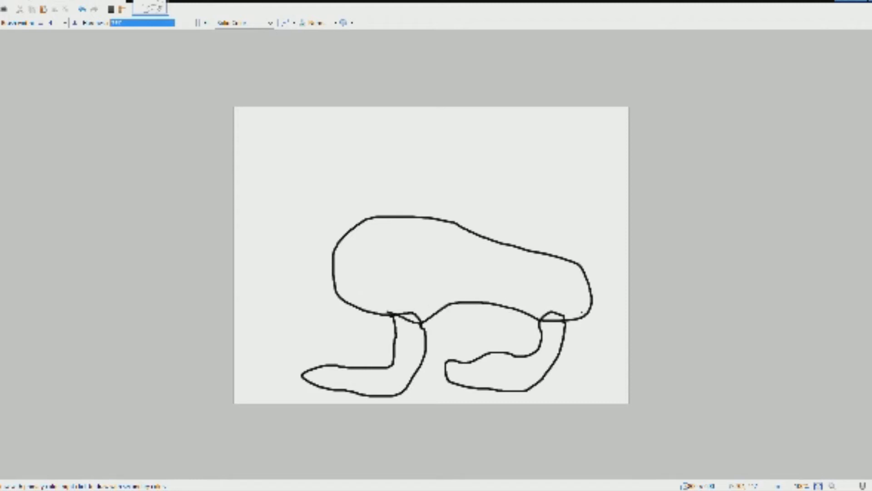
- Draw a winding tail behind the body along the canvas's right edge and add jagged spikes along its outline
mouse_move(589, 287)
left_mouse_down()
mouse_move(602, 266)
mouse_move(606, 299)
mouse_move(584, 363)
mouse_move(565, 364)
mouse_move(573, 346)
mouse_move(588, 387)
mouse_move(619, 376)
mouse_move(628, 295)
mouse_move(615, 232)
mouse_move(572, 214)
mouse_move(536, 217)
mouse_move(584, 243)
mouse_move(553, 250)
mouse_move(500, 187)
mouse_move(537, 171)
mouse_move(581, 175)
mouse_move(578, 150)
mouse_move(554, 157)
mouse_move(571, 123)
mouse_move(635, 122)
mouse_move(611, 134)
mouse_move(569, 130)
mouse_move(608, 153)
mouse_move(612, 170)
mouse_move(573, 185)
mouse_move(525, 187)
mouse_move(533, 232)
mouse_move(540, 235)
mouse_move(532, 208)
mouse_move(541, 202)
mouse_move(601, 194)
mouse_move(616, 204)
mouse_move(634, 243)
left_mouse_up()
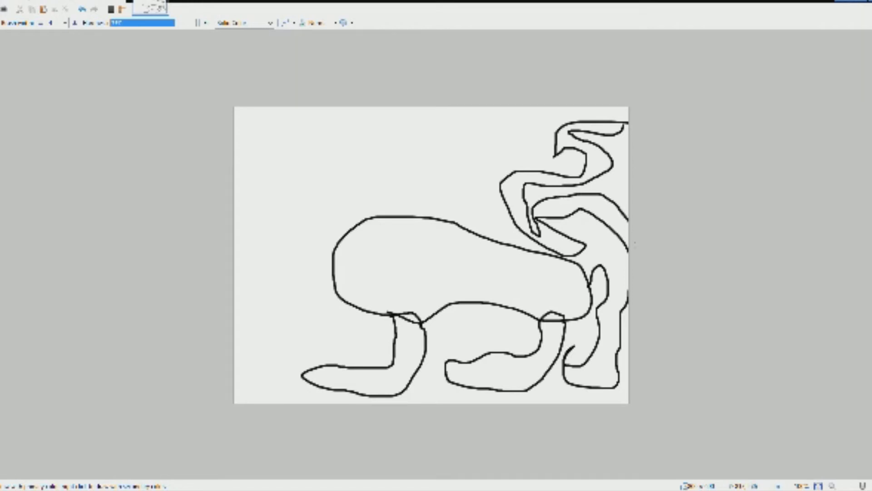
mouse_move(628, 318)
left_mouse_down()
mouse_move(626, 396)
mouse_move(598, 394)
mouse_move(572, 373)
mouse_move(571, 350)
mouse_move(580, 364)
mouse_move(582, 329)
mouse_move(594, 327)
mouse_move(603, 293)
mouse_move(560, 230)
mouse_move(567, 249)
left_mouse_up()
mouse_move(481, 205)
left_mouse_down()
mouse_move(511, 213)
mouse_move(516, 232)
mouse_move(532, 236)
mouse_move(500, 217)
mouse_move(530, 236)
mouse_move(493, 178)
mouse_move(520, 157)
mouse_move(532, 126)
mouse_move(609, 115)
mouse_move(624, 122)
left_mouse_up()
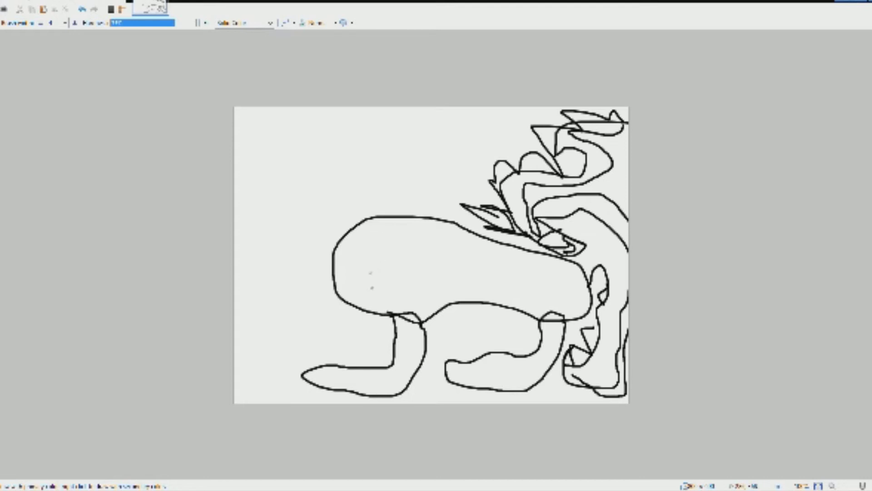
- Draw two arms with clawed hands at the front of the body and an oval with a central dot near its rear
mouse_move(337, 247)
left_mouse_down()
mouse_move(287, 246)
mouse_move(259, 260)
mouse_move(253, 283)
mouse_move(267, 294)
mouse_move(272, 277)
mouse_move(333, 256)
mouse_move(304, 297)
mouse_move(303, 319)
mouse_move(326, 315)
mouse_move(343, 281)
left_mouse_up()
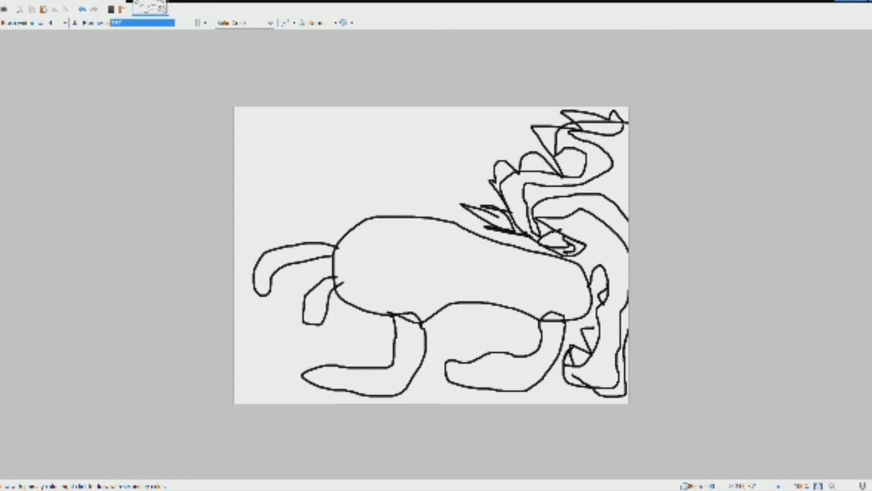
mouse_move(309, 319)
left_mouse_down()
mouse_move(322, 331)
mouse_move(320, 321)
mouse_move(290, 339)
mouse_move(301, 328)
mouse_move(301, 346)
mouse_move(331, 343)
mouse_move(327, 318)
mouse_move(277, 326)
mouse_move(312, 312)
left_mouse_up()
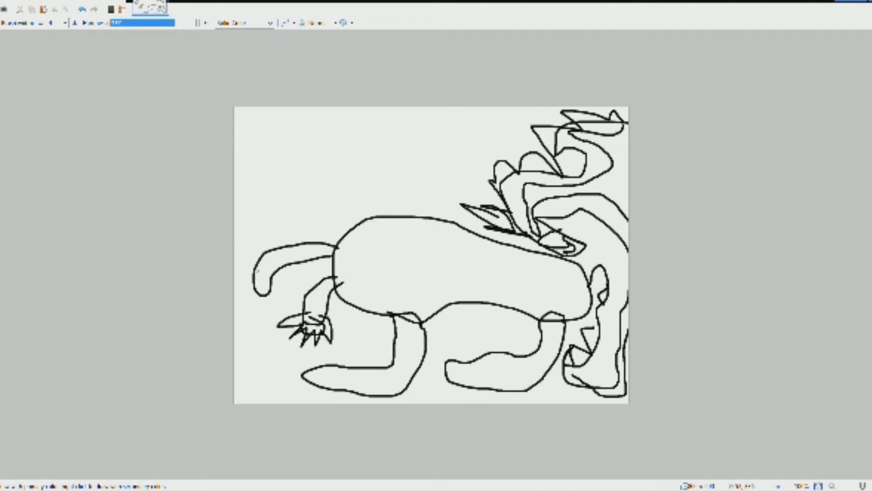
mouse_move(262, 288)
left_mouse_down()
mouse_move(270, 314)
mouse_move(249, 281)
mouse_move(251, 319)
mouse_move(263, 333)
mouse_move(268, 321)
mouse_move(283, 338)
mouse_move(279, 320)
mouse_move(241, 319)
mouse_move(243, 305)
mouse_move(291, 296)
mouse_move(275, 307)
mouse_move(292, 297)
mouse_move(273, 301)
left_mouse_up()
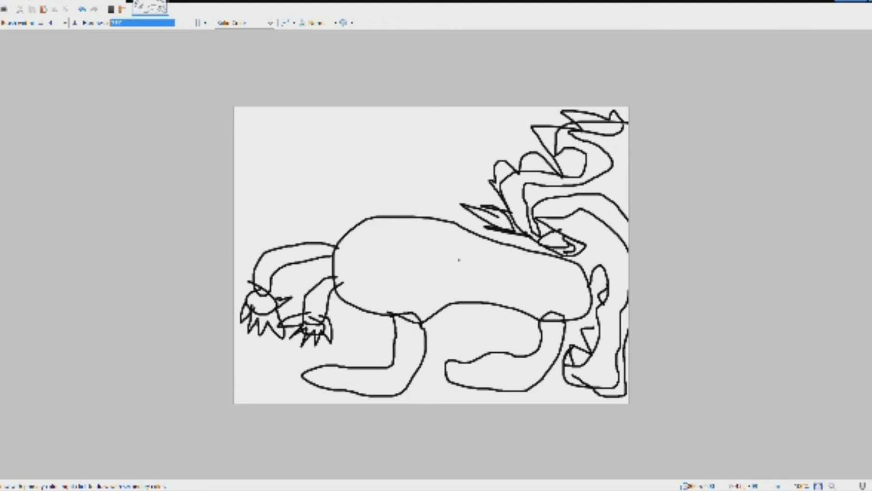
mouse_move(560, 270)
left_mouse_down()
mouse_move(511, 261)
mouse_move(505, 296)
mouse_move(563, 308)
mouse_move(570, 278)
mouse_move(563, 272)
mouse_move(537, 284)
left_mouse_up()
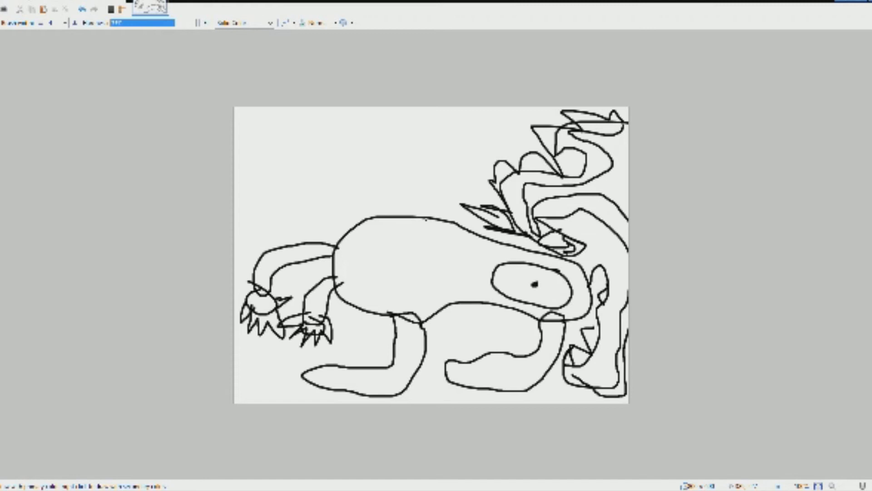
- Draw a large rounded head above the front of the body with a wide open mouth and jagged teeth
mouse_move(426, 216)
left_mouse_down()
mouse_move(412, 155)
mouse_move(385, 123)
mouse_move(288, 117)
mouse_move(265, 130)
mouse_move(251, 160)
mouse_move(264, 194)
mouse_move(335, 246)
left_mouse_up()
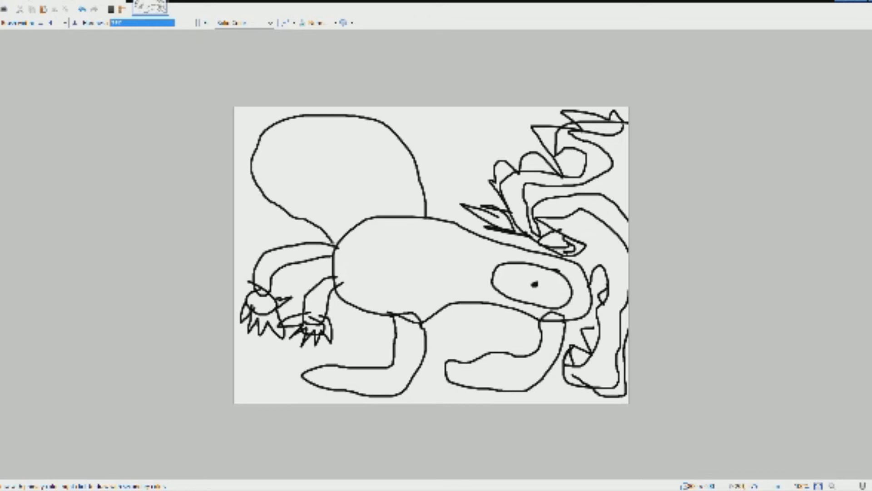
mouse_move(283, 207)
left_mouse_down()
mouse_move(318, 183)
mouse_move(348, 133)
mouse_move(364, 195)
mouse_move(350, 239)
left_mouse_up()
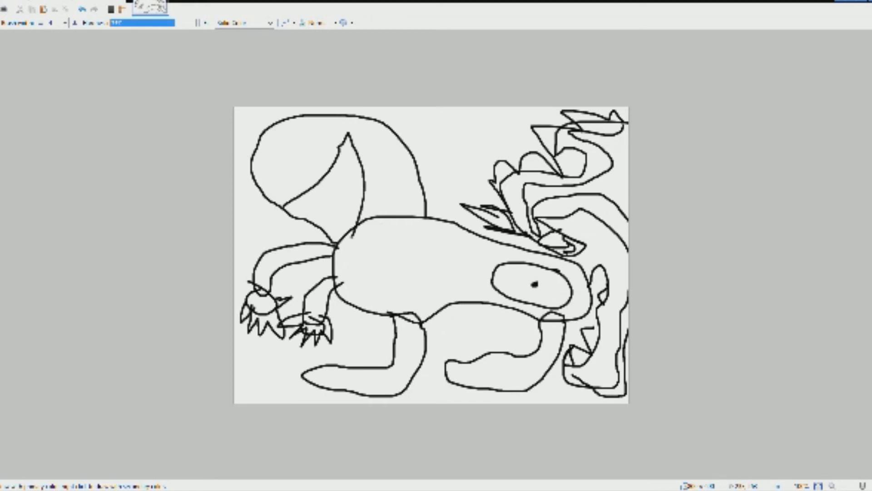
mouse_move(284, 206)
left_mouse_down()
mouse_move(304, 213)
mouse_move(348, 135)
left_mouse_up()
mouse_move(339, 243)
left_mouse_down()
mouse_move(333, 225)
mouse_move(346, 172)
mouse_move(361, 168)
mouse_move(352, 158)
mouse_move(339, 172)
mouse_move(369, 165)
mouse_move(354, 161)
mouse_move(335, 173)
mouse_move(351, 165)
left_mouse_up()
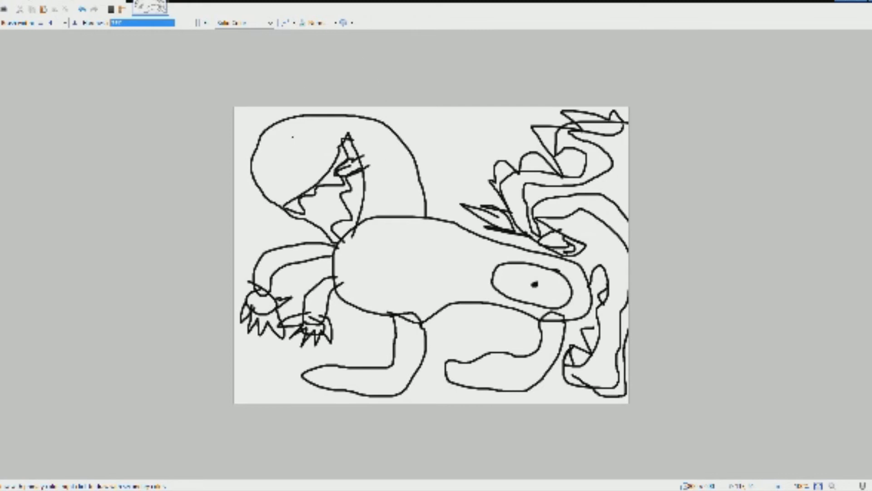
- Draw two eyes with dark pupils, eyebrows above them, and a long thin shape stretching back across the top of the head
mouse_move(290, 132)
left_mouse_down()
mouse_move(280, 143)
mouse_move(314, 131)
mouse_move(279, 135)
mouse_move(294, 139)
mouse_move(297, 122)
mouse_move(294, 142)
mouse_move(241, 148)
mouse_move(250, 165)
mouse_move(252, 150)
mouse_move(246, 164)
mouse_move(243, 142)
mouse_move(271, 129)
mouse_move(265, 119)
left_mouse_up()
left_click(297, 134)
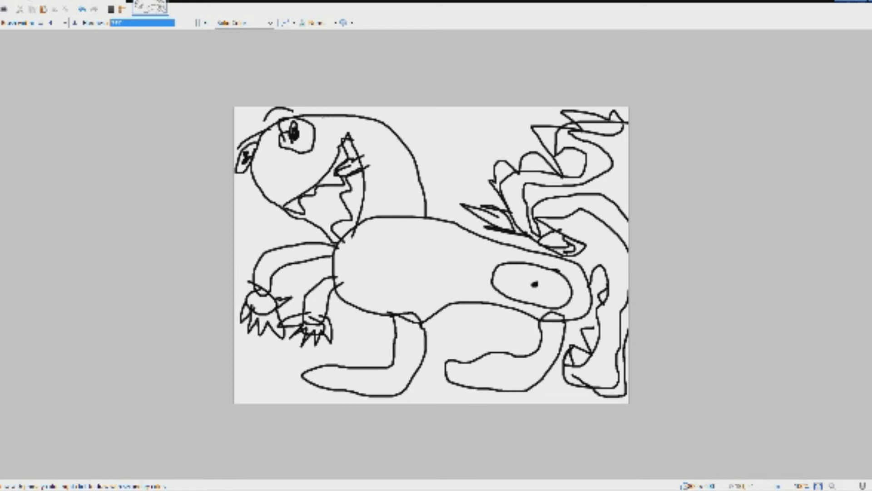
mouse_move(262, 129)
left_mouse_down()
mouse_move(317, 112)
mouse_move(435, 129)
mouse_move(299, 121)
left_mouse_up()
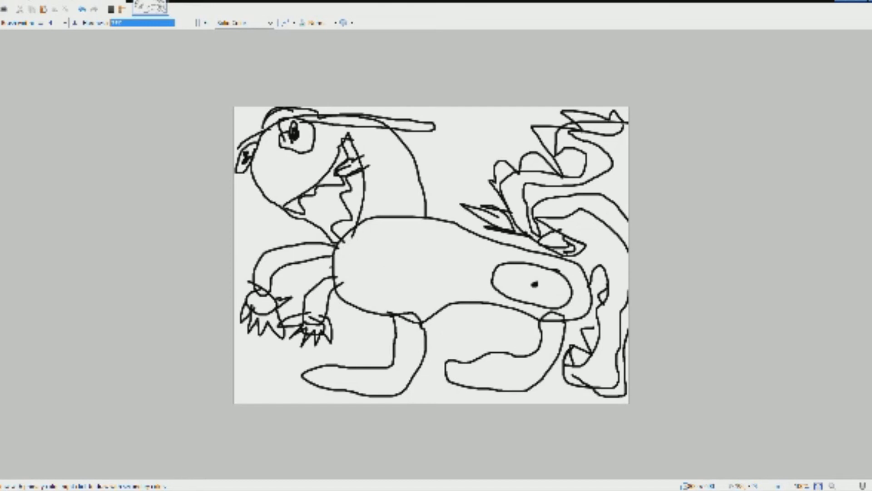
- Outline a rounded patch with a stem and two small leaf shapes on the body, and speckle the patch with dots
mouse_move(404, 242)
left_mouse_down()
mouse_move(352, 247)
mouse_move(346, 266)
mouse_move(400, 282)
mouse_move(404, 242)
mouse_move(443, 252)
mouse_move(434, 262)
mouse_move(454, 247)
mouse_move(436, 245)
left_mouse_up()
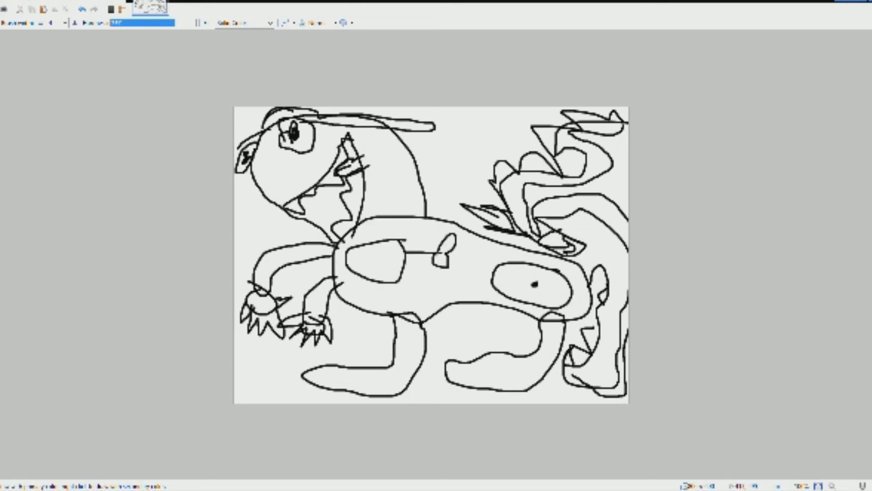
left_click(388, 268)
left_click(373, 277)
left_click(359, 270)
left_click(352, 262)
- Flood-fill the speckled patch on the body with olive brown and the large area behind the body with bright green
key("f")
left_click(377, 262)
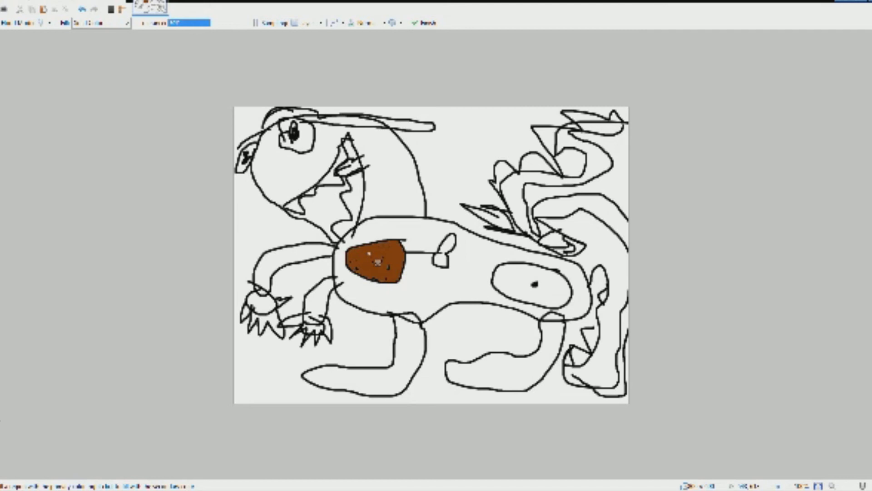
left_click(377, 262)
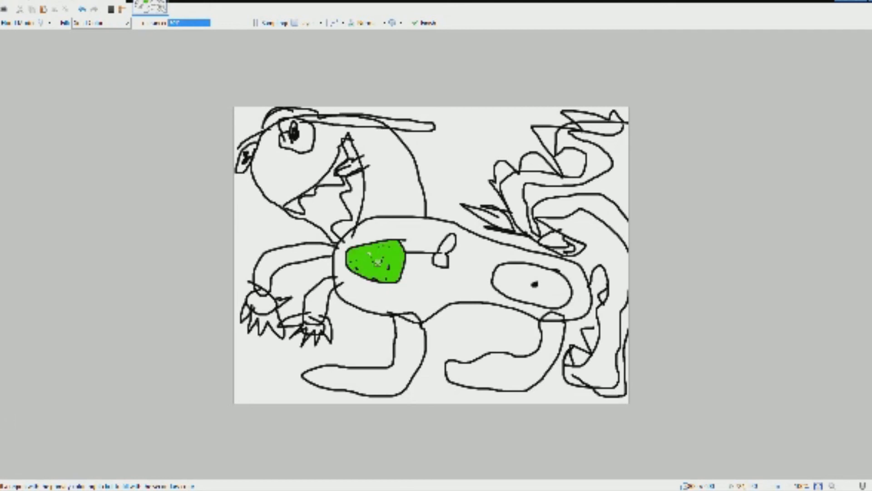
left_click(592, 241)
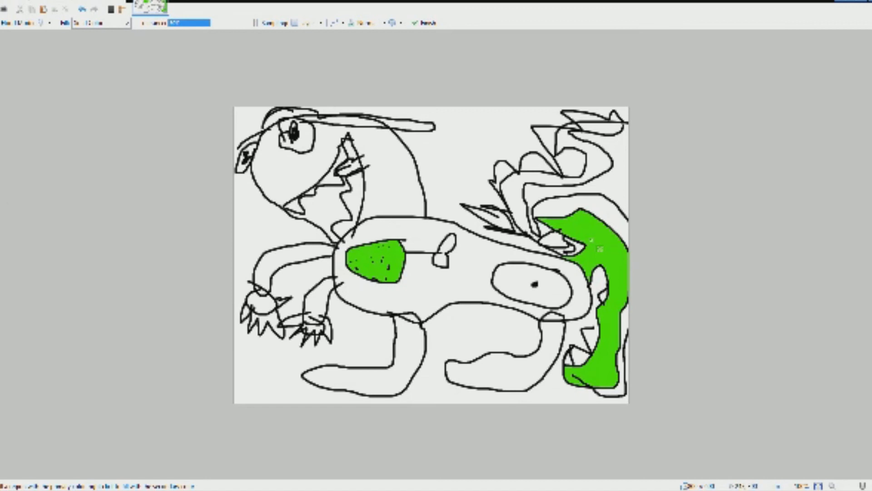
left_click(382, 262)
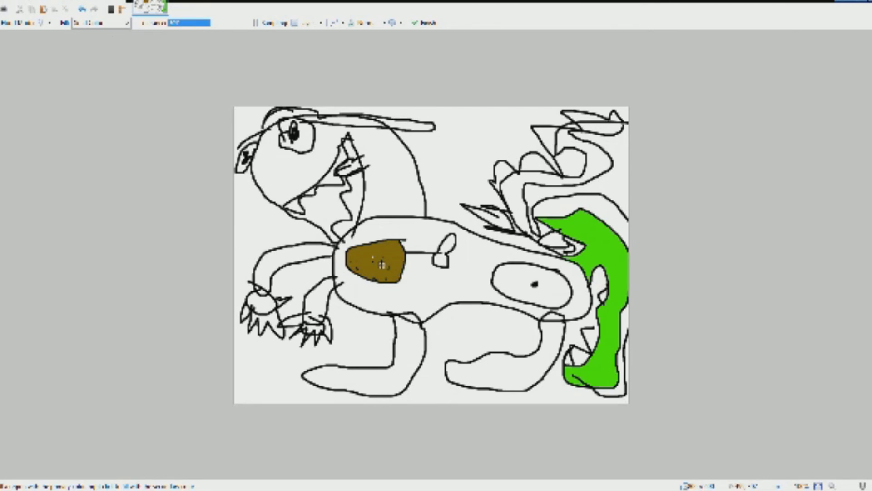
- Flood-fill the body and the rear leg with pink and the front leg with orange
left_click(424, 227)
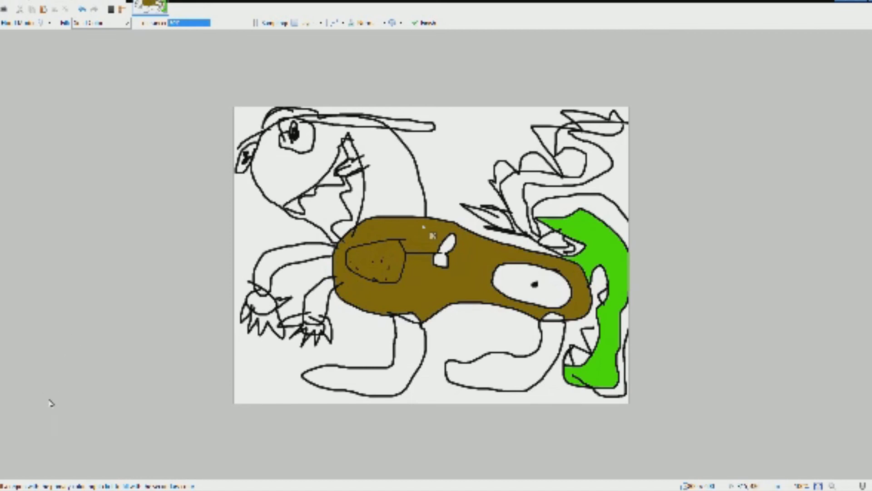
left_click(424, 226)
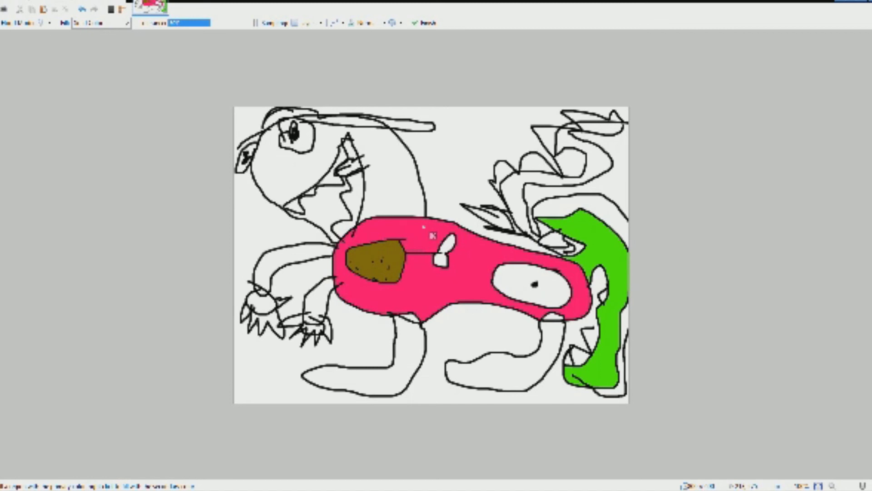
left_click(492, 363)
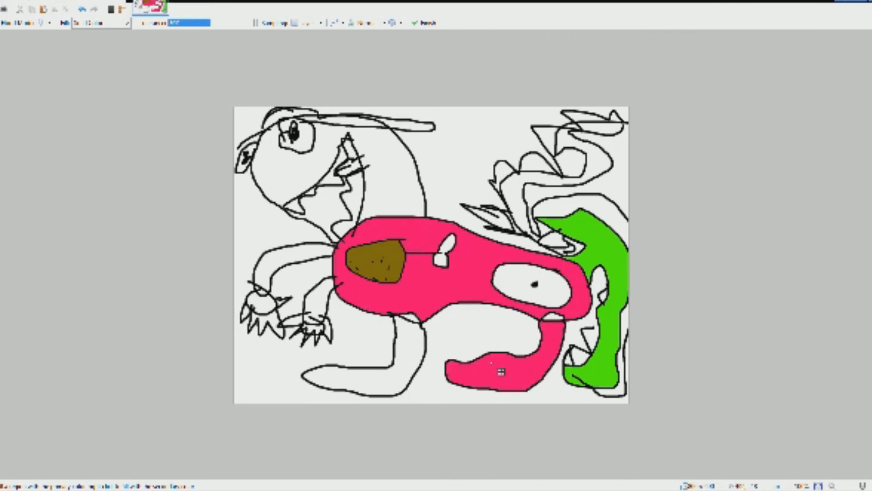
left_click(399, 368)
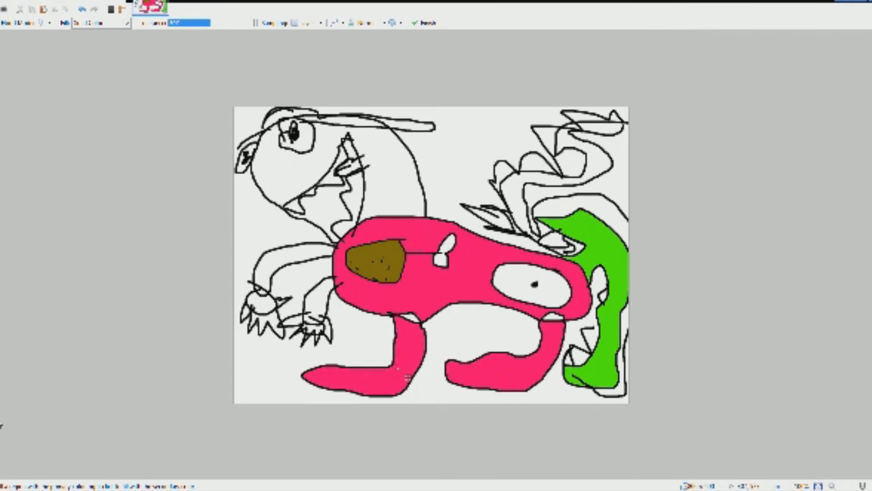
left_click(407, 377)
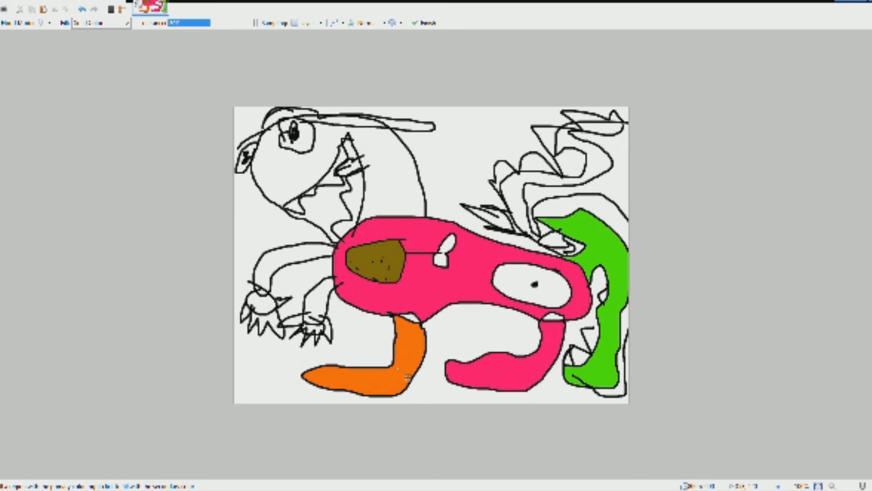
- Fill the small joint atop the front leg with orange and the one atop the rear leg with dark grey
left_click(414, 324)
left_click(553, 317)
left_click(552, 317)
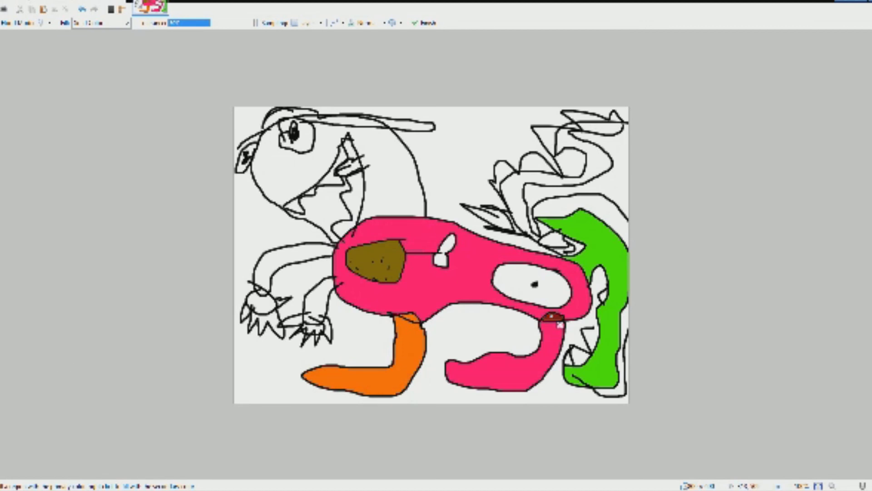
left_click(553, 317)
- Fill the lower arm with dark grey and the upper arm with yellow
left_click(318, 305)
left_click(273, 263)
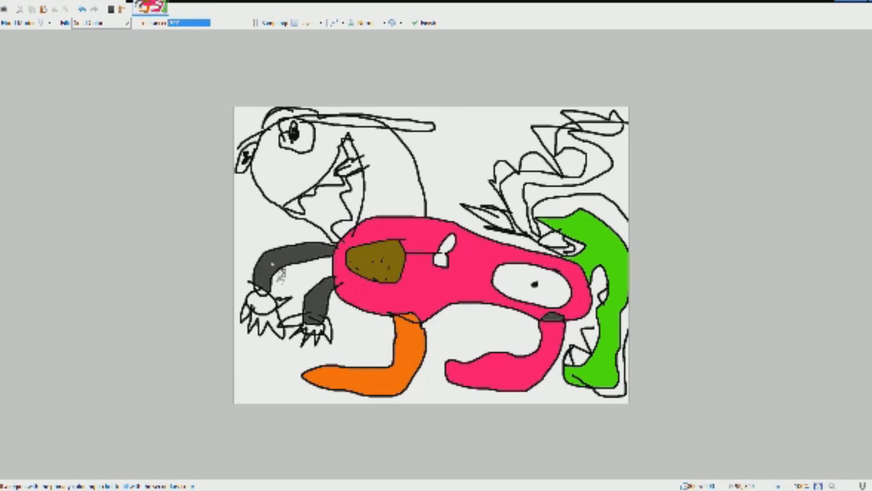
left_click(284, 272)
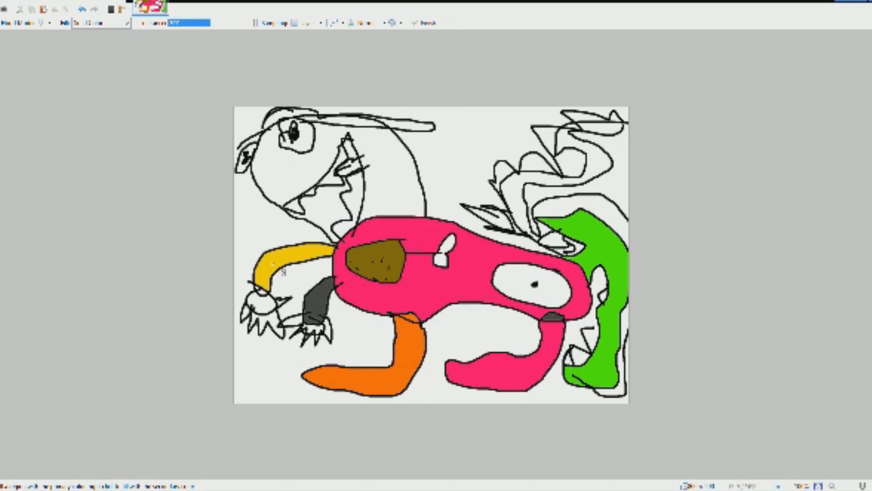
- Fill the fingers of both hands with yellow and the palm of the upper hand with dark grey
left_click(316, 330)
left_click(270, 320)
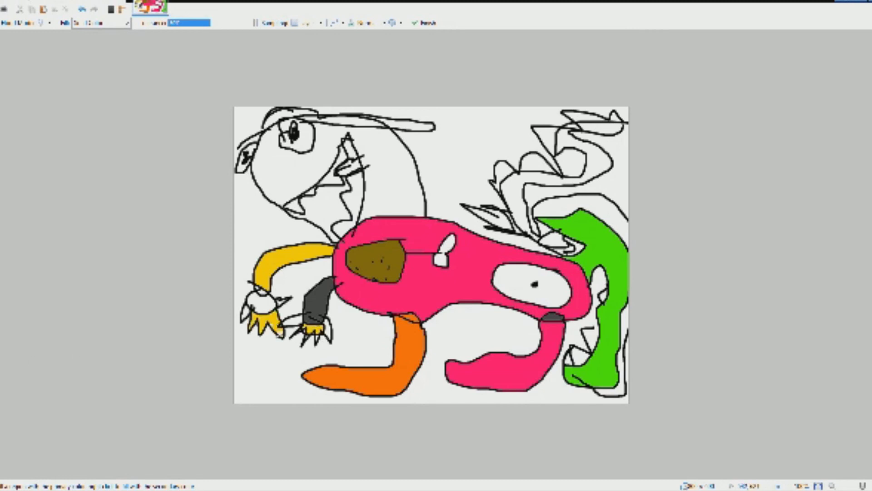
left_click(266, 305)
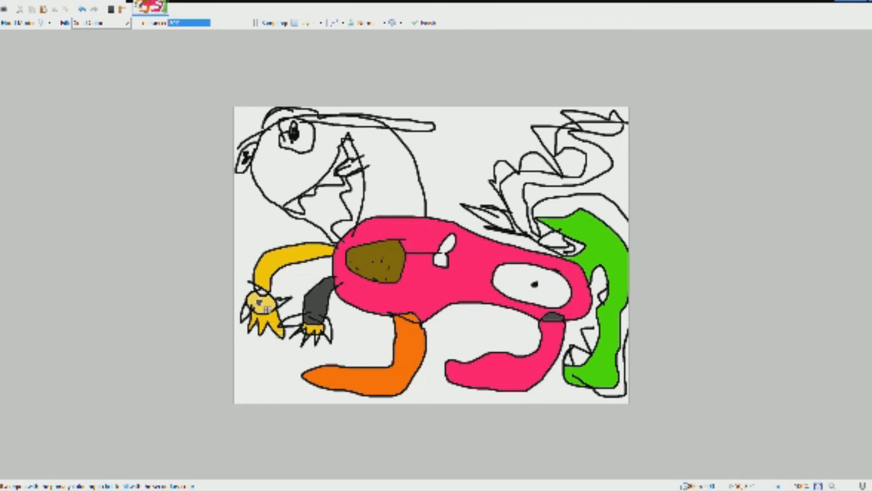
left_click(268, 309)
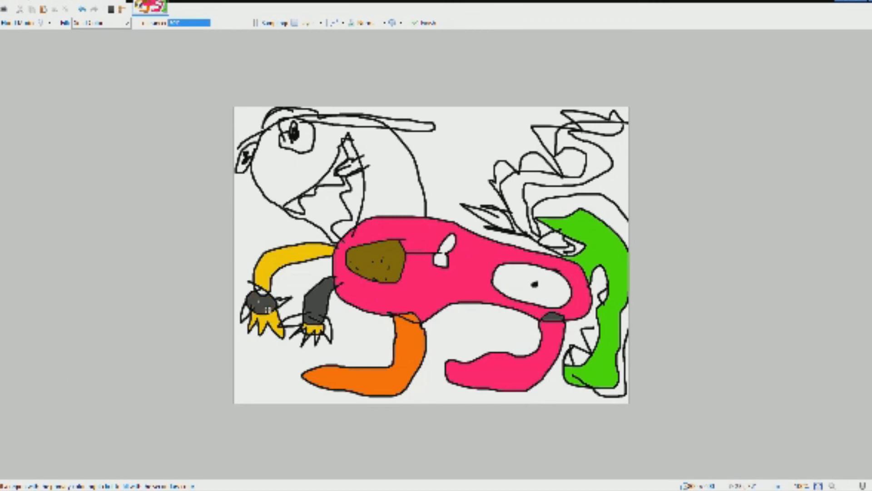
- Fill the claws on both hands with dark grey and recolour the monster's connected black outlines dark grey
left_click(328, 329)
left_click(293, 321)
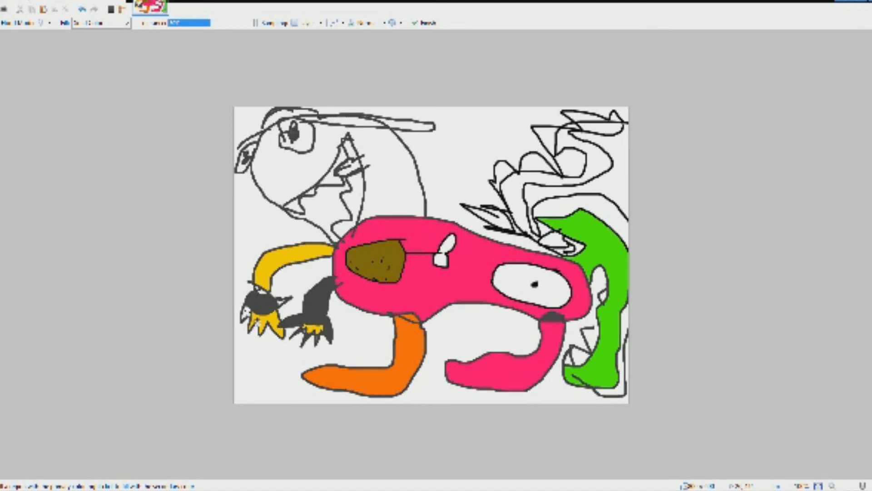
left_click(246, 311)
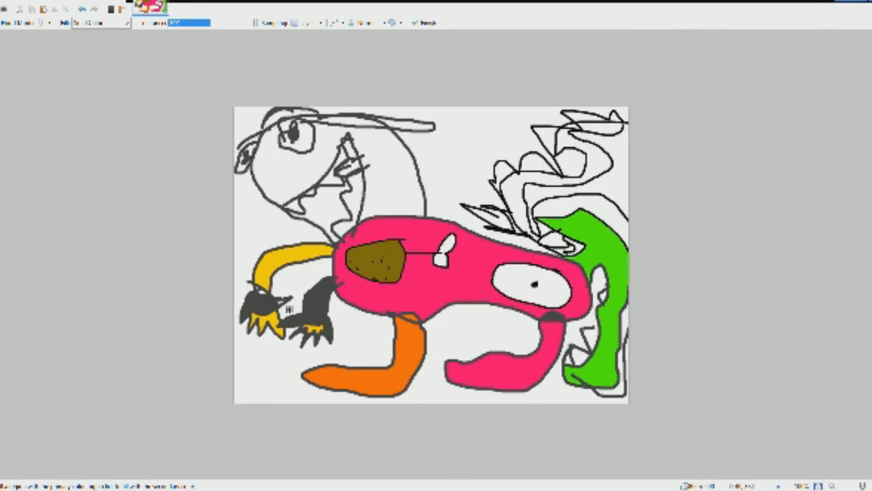
left_click(289, 310)
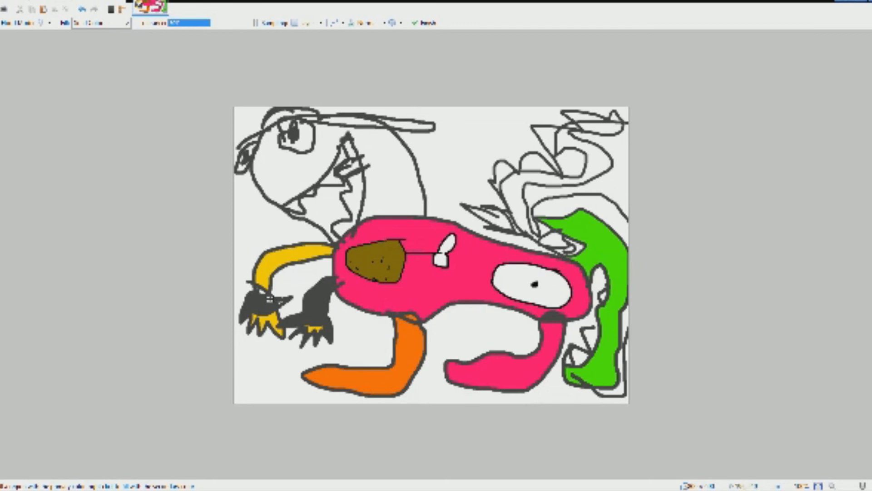
- Fill the inside of the mouth with dark green and the head and neck with teal
left_click(333, 215)
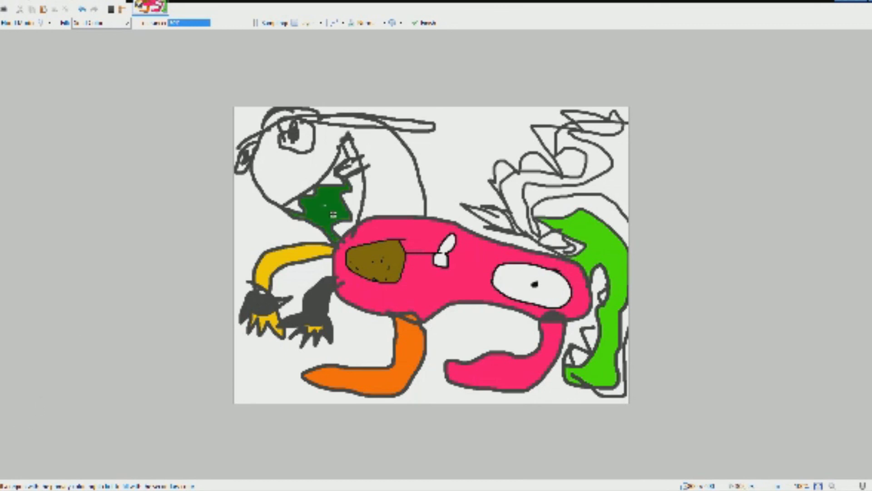
left_click_drag(333, 214, 391, 202)
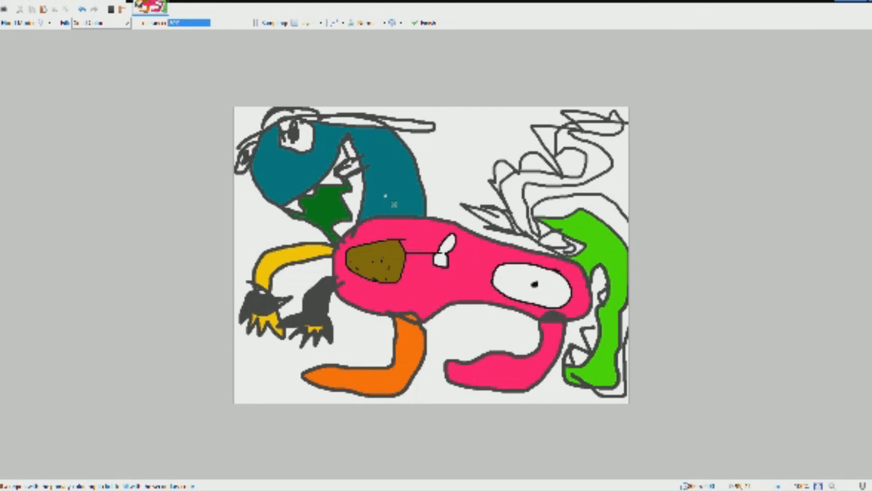
- Fill the crown of the cap with teal and its long brim with bright blue
left_click(294, 123)
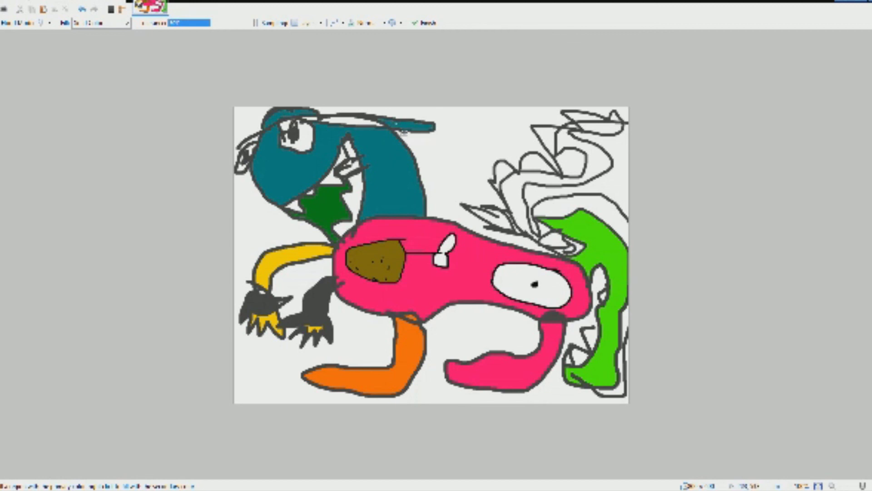
left_click(403, 130)
left_click(374, 127)
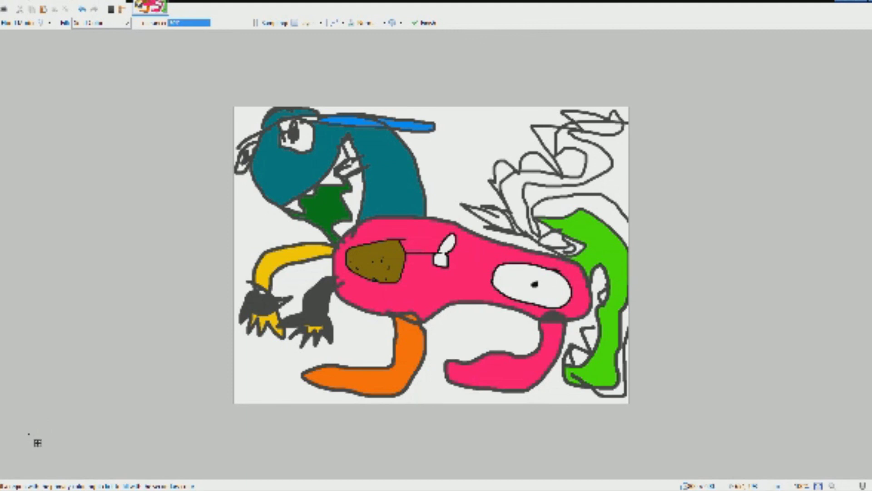
- Fill the strip above the green area and the small shapes beside it with violet-blue, undoing the fill that spills into the background
left_click(563, 204)
left_click(557, 240)
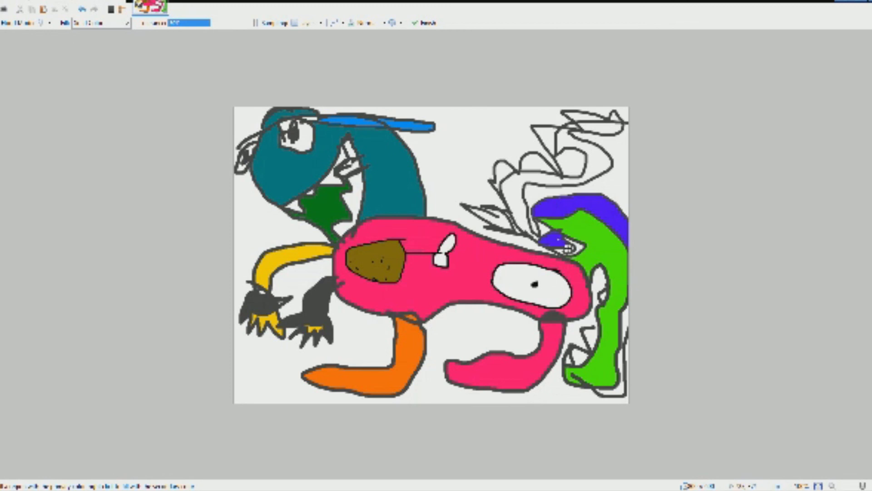
left_click(603, 298)
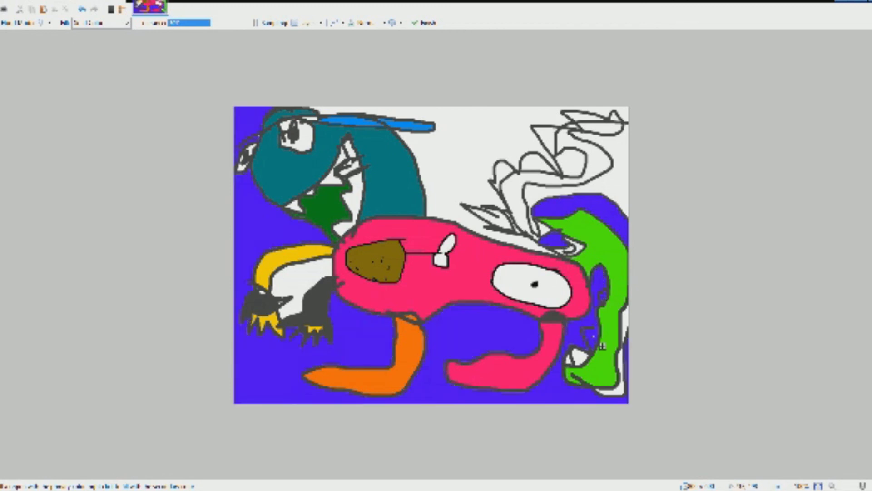
key("ctrl+z")
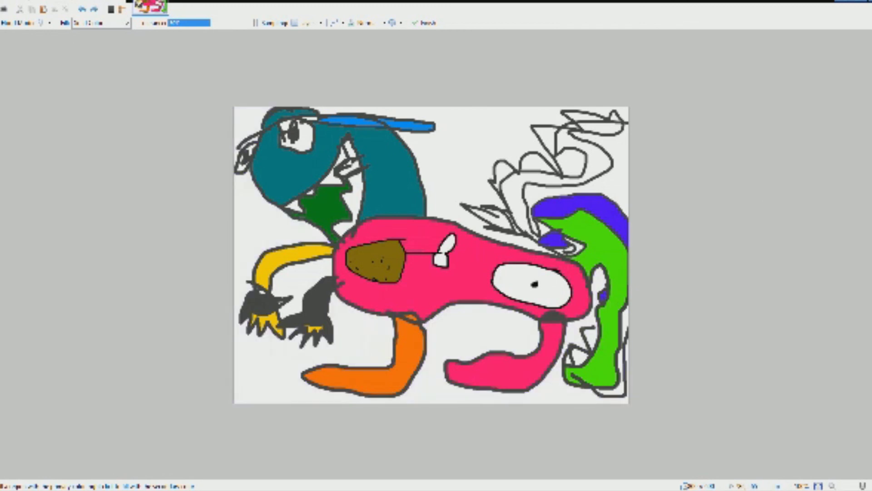
- Fill the wavy tail and the spikes and bumps along its outer edge with violet-blue
left_click(527, 193)
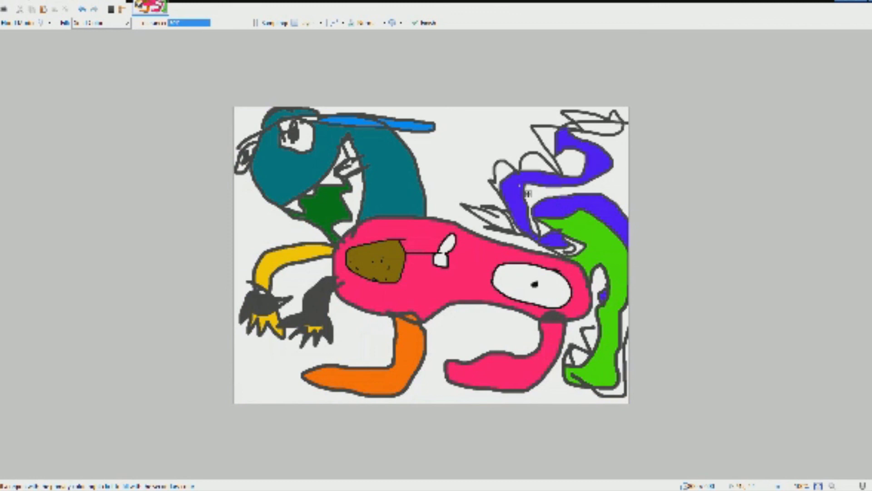
left_click(610, 135)
left_click(547, 142)
left_click(542, 172)
left_click(505, 172)
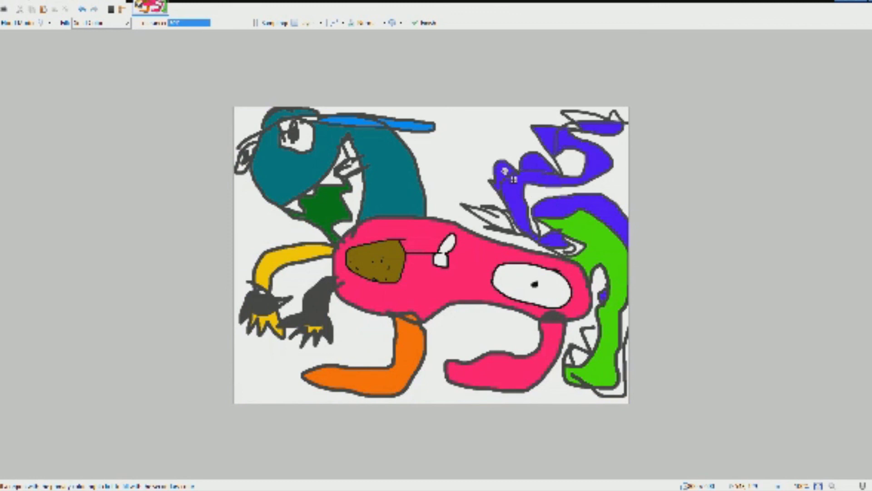
- Fill the pointed shapes at the base of the tail and the remaining spikes at its tip with violet-blue
left_click(502, 226)
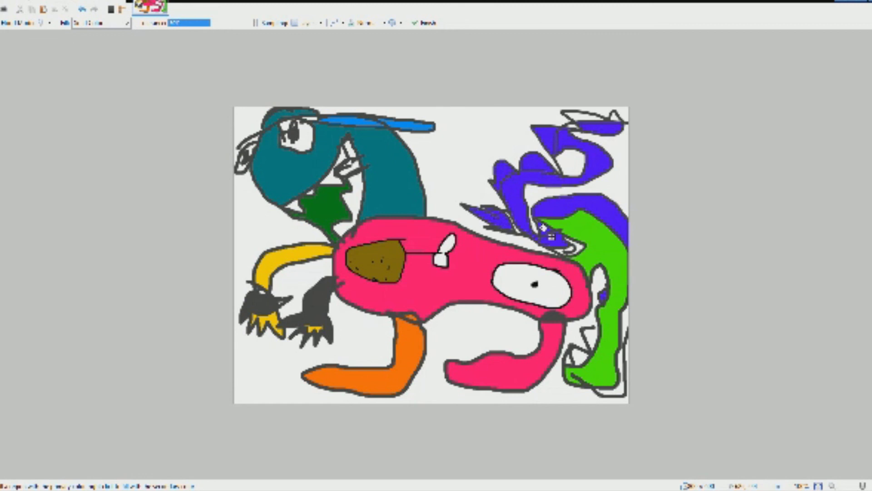
left_click(579, 115)
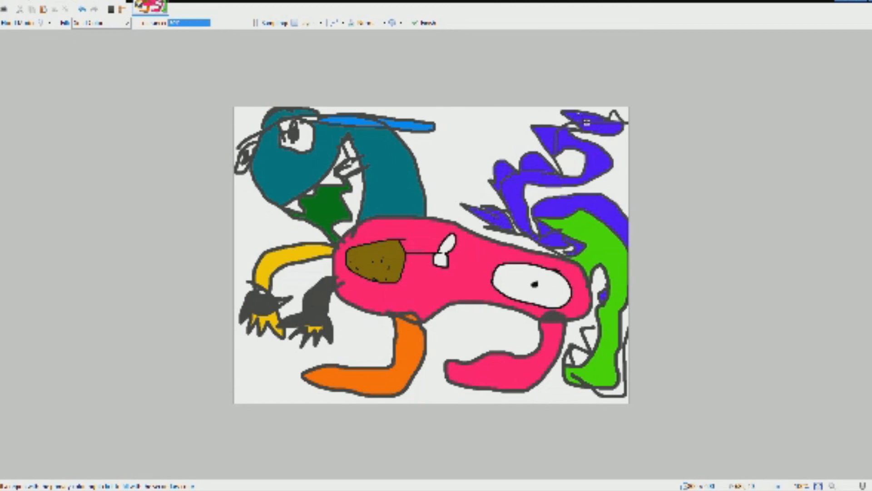
left_click(617, 119)
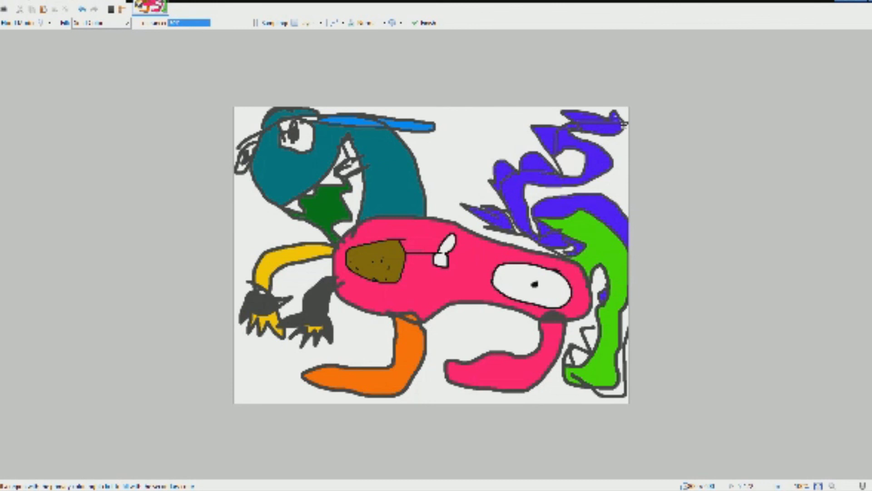